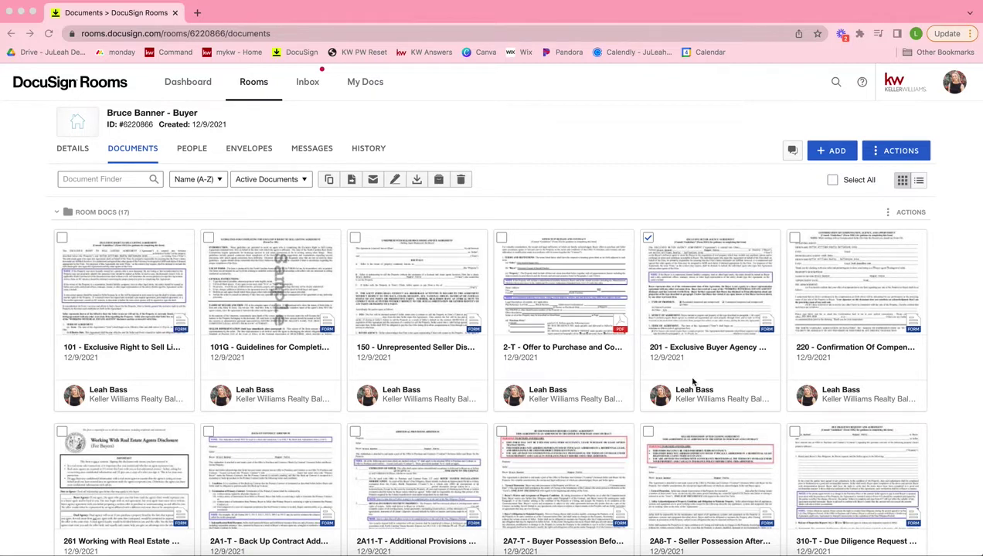
# In the 201 Exclusive Buyer Agency Agreement, set the retainer amount to 2000, credited toward compensation, and the firm's fee to zfsDGADG
pyautogui.click(693, 292)
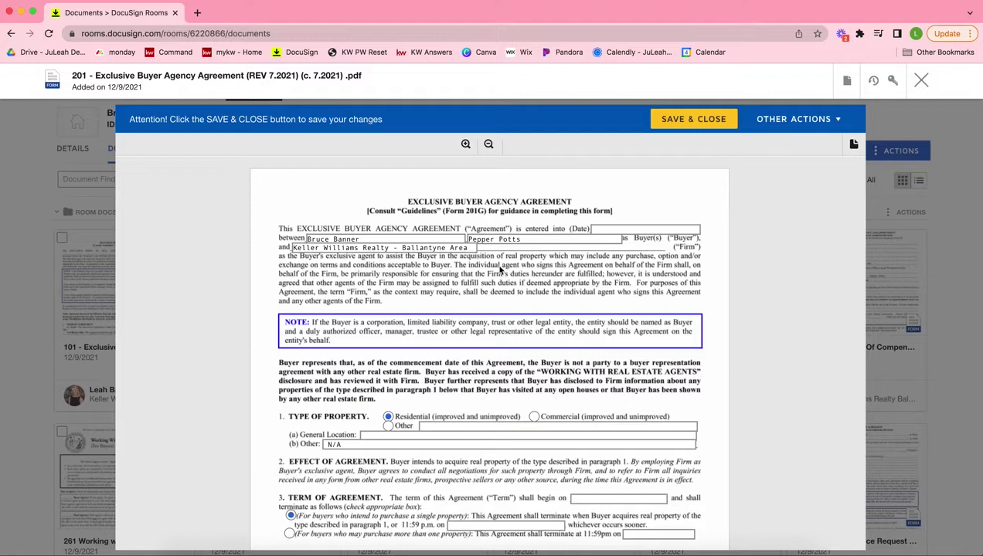
pyautogui.click(450, 248)
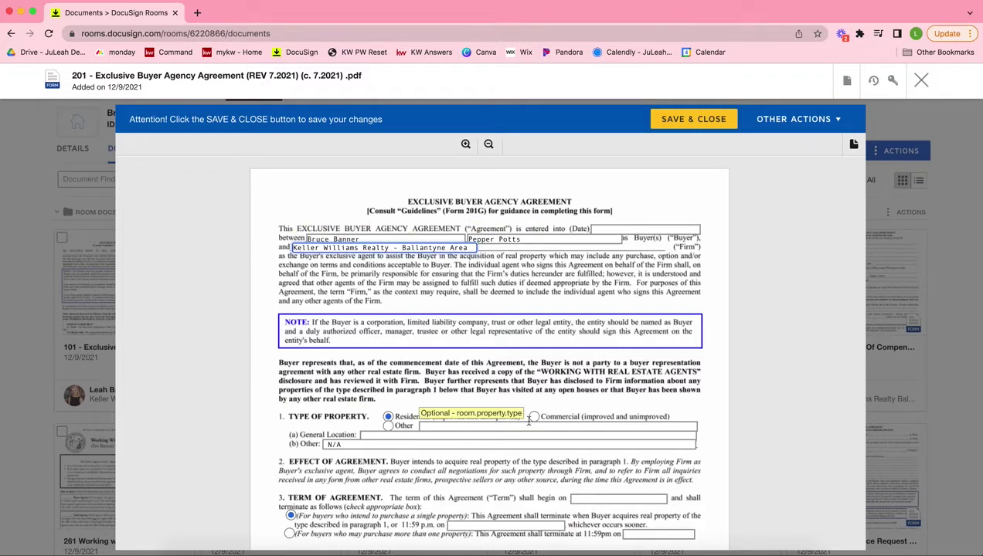
pyautogui.scroll(-3, 532, 464)
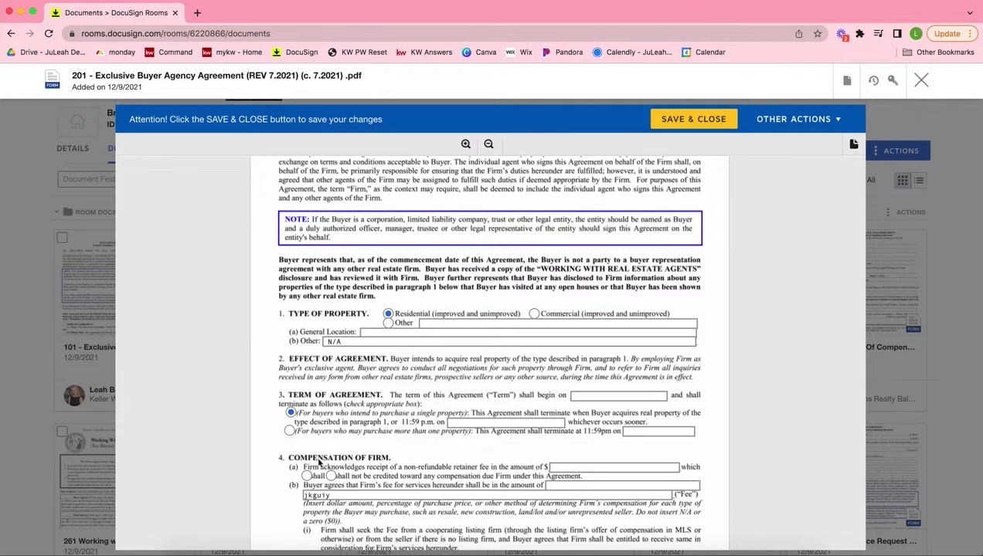
pyautogui.click(290, 412)
pyautogui.doubleClick(326, 494)
pyautogui.write('zfsDGADG')
pyautogui.click(630, 468)
pyautogui.write('2000')
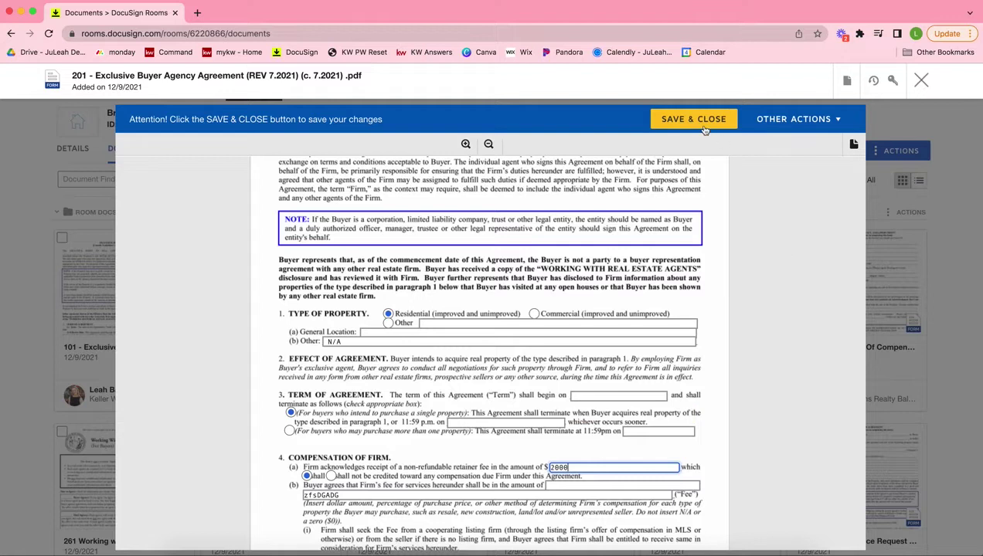
# Save and close the 201 Exclusive Buyer Agency Agreement, and create an envelope from it
pyautogui.scroll(5, 444, 324)
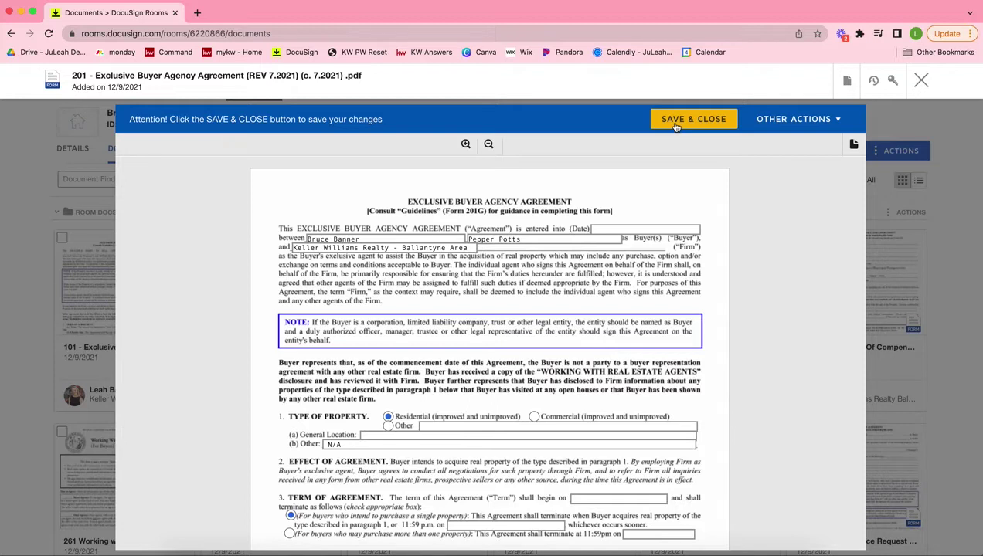
pyautogui.scroll(-5, 571, 322)
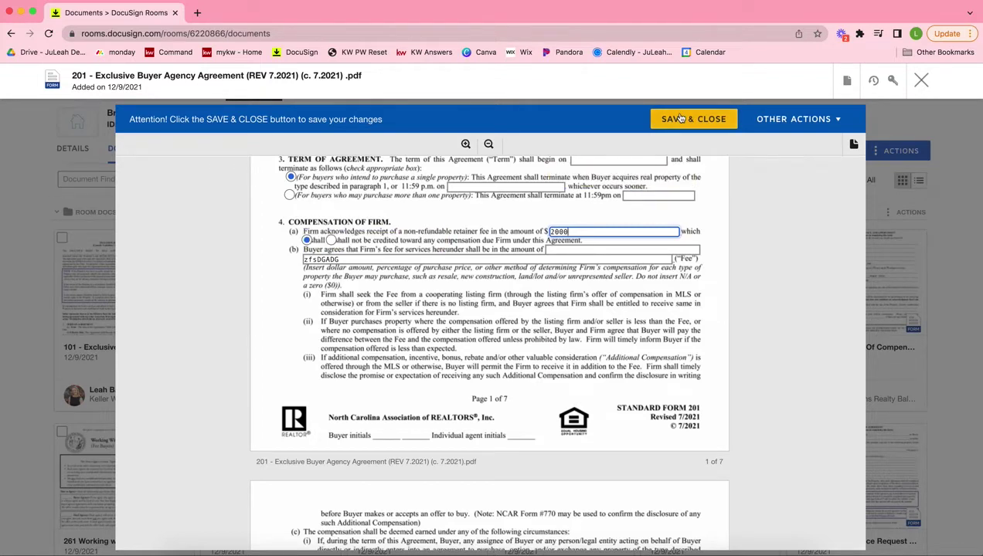
pyautogui.click(679, 117)
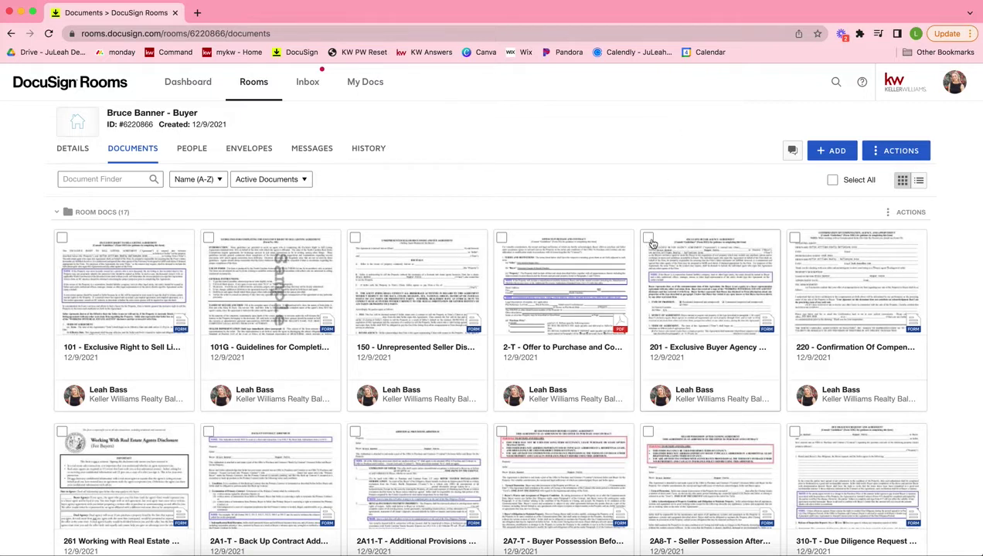
pyautogui.click(647, 238)
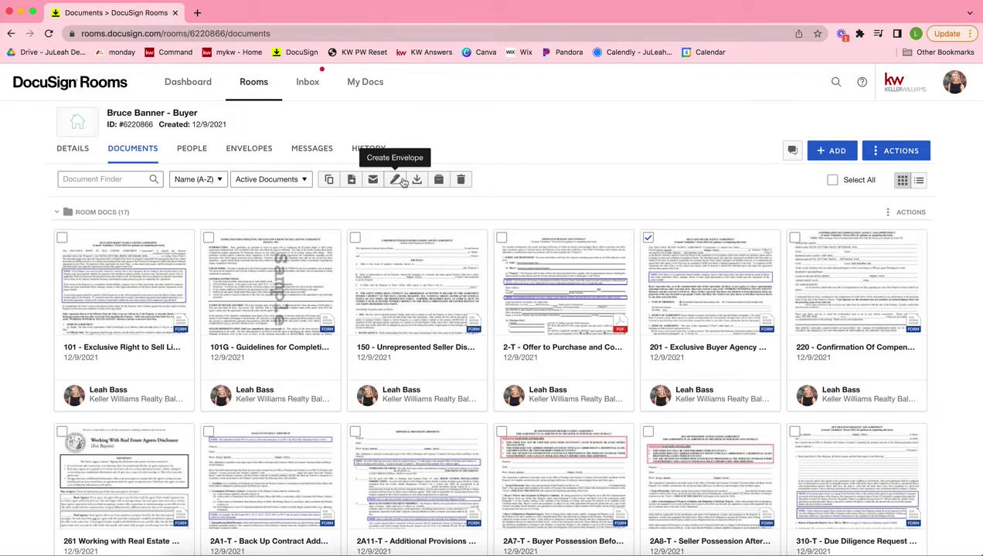
pyautogui.click(397, 181)
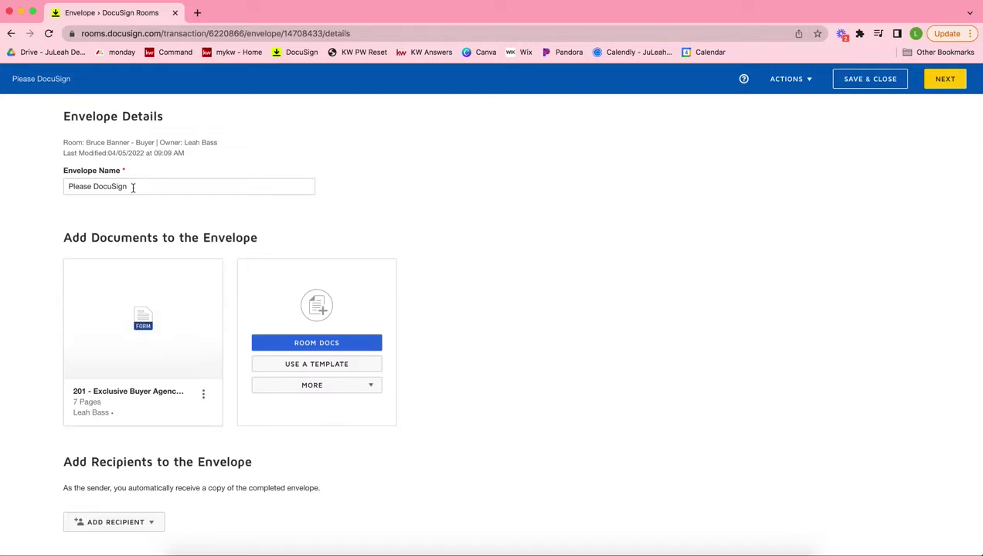
# Add the pre-tagged roles Buyer One and Buyer Two as envelope recipients, assigning the room's first and second buyers to them
pyautogui.scroll(-3, 115, 313)
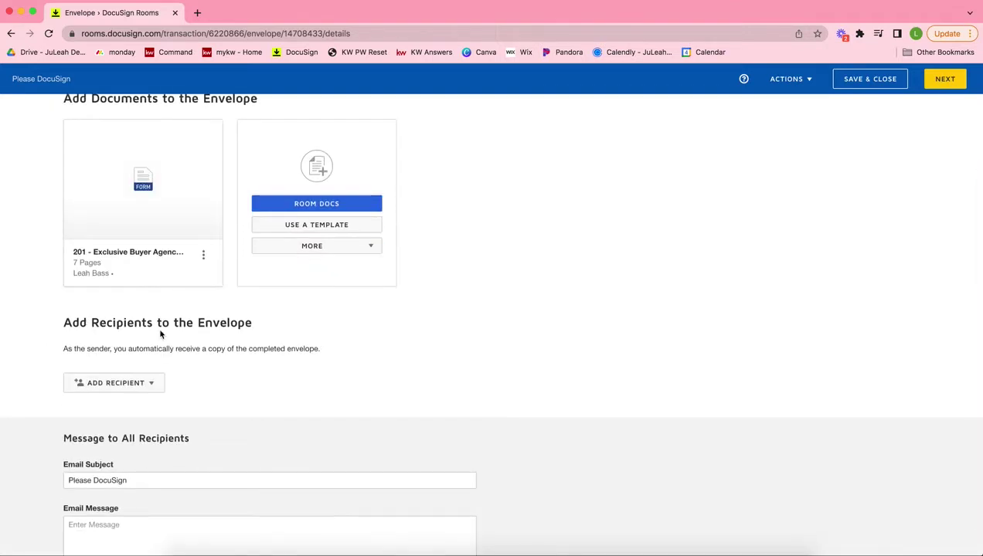
pyautogui.click(126, 389)
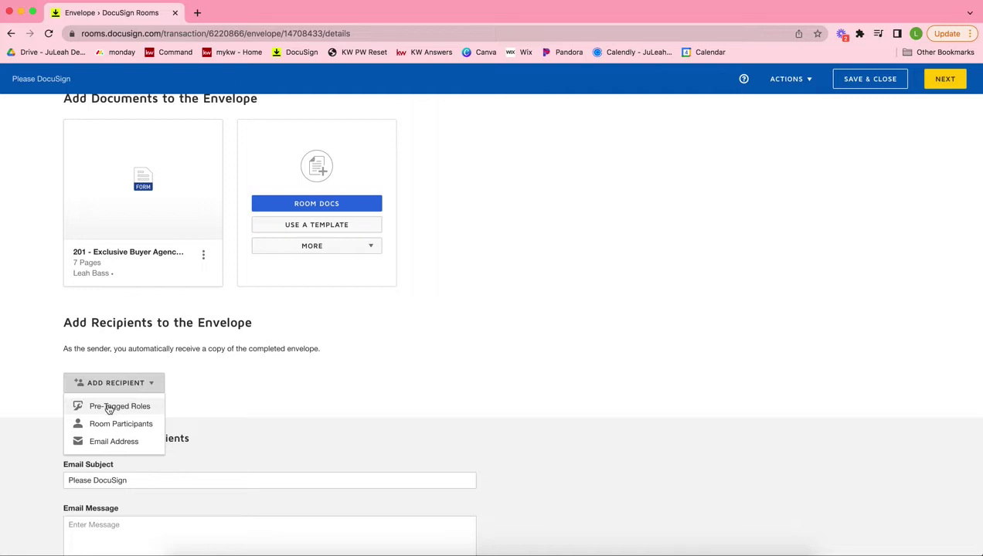
pyautogui.click(99, 407)
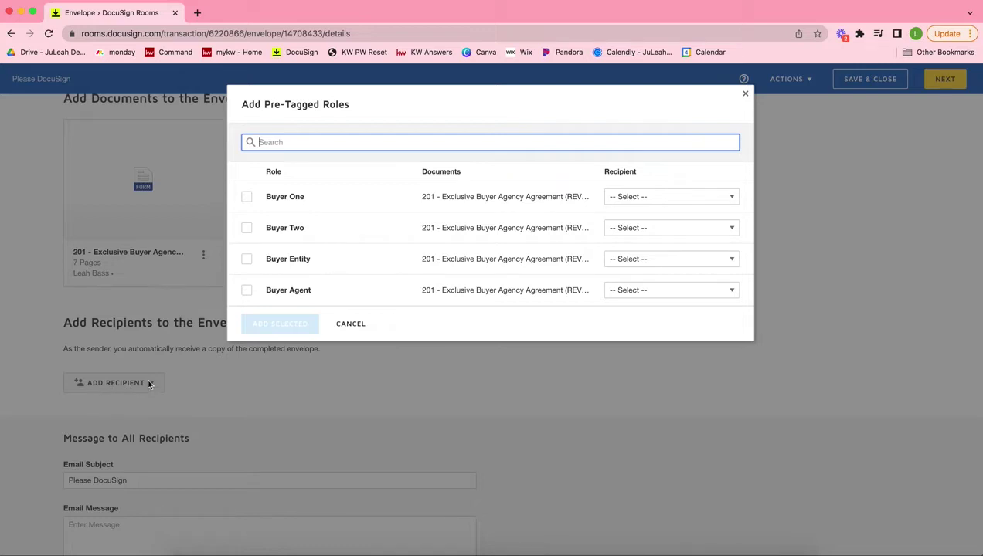
pyautogui.click(621, 200)
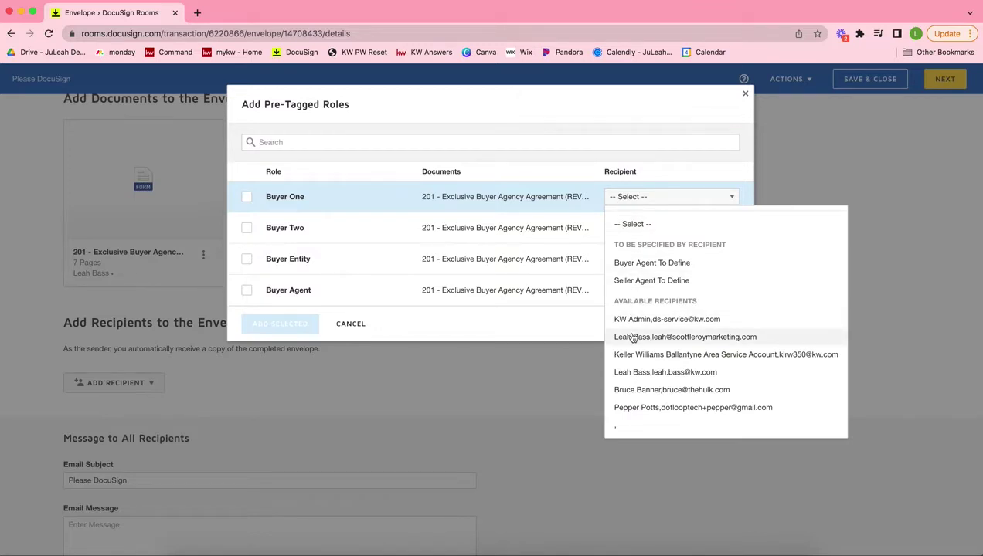
pyautogui.click(642, 390)
pyautogui.click(634, 228)
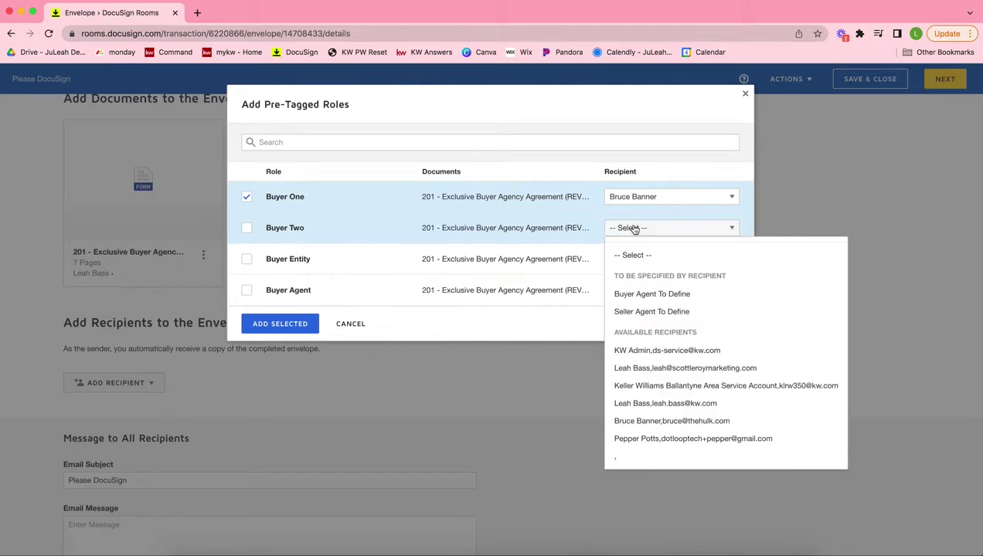
pyautogui.click(629, 441)
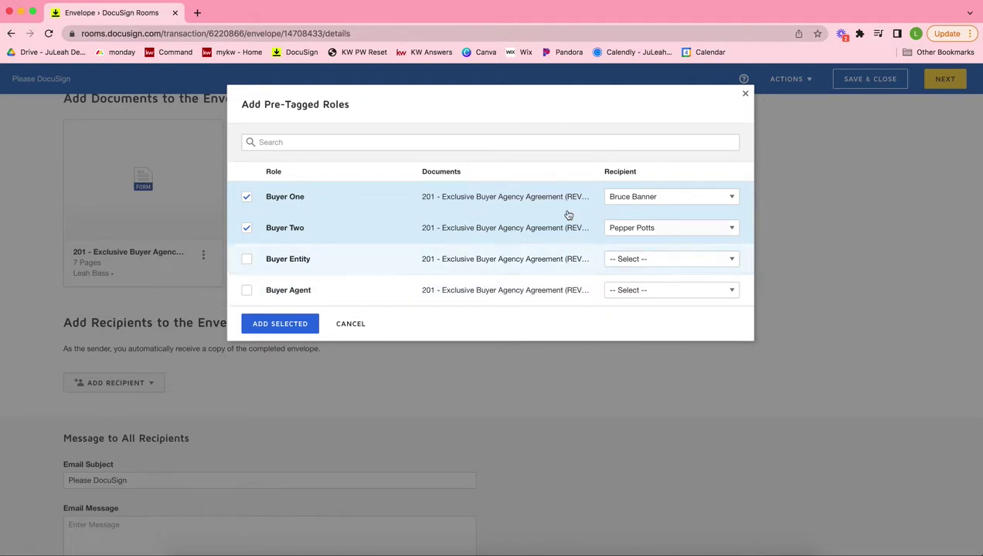
pyautogui.click(302, 324)
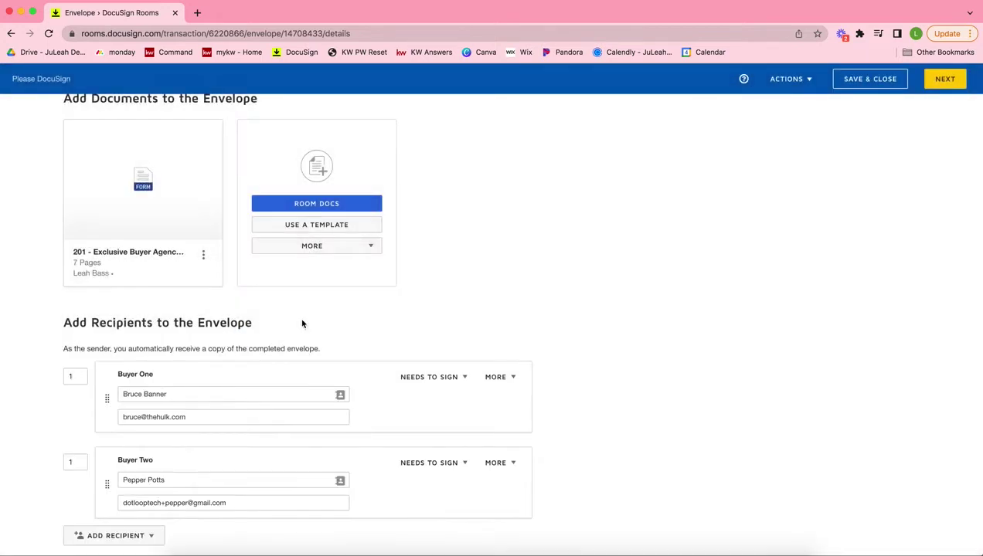
pyautogui.scroll(-3, 168, 394)
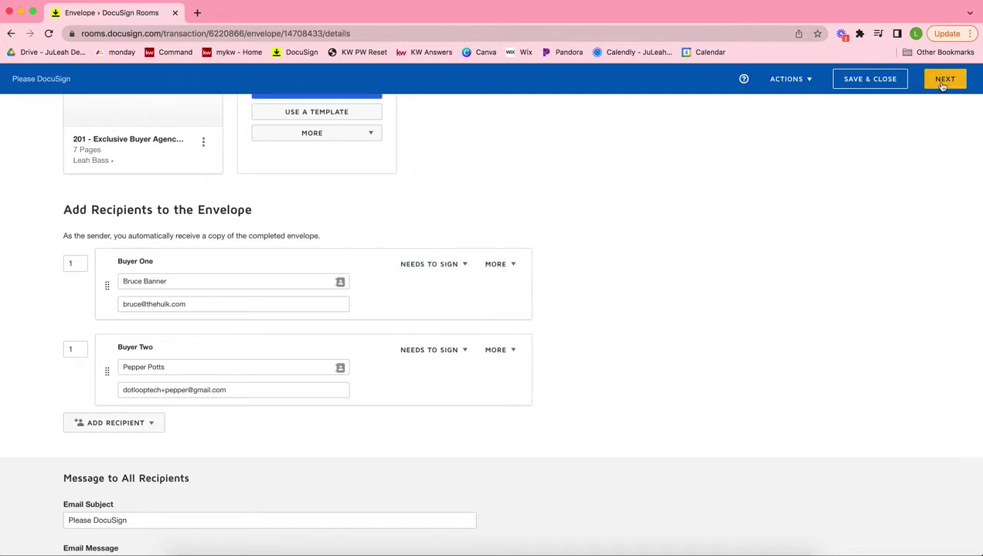
pyautogui.click(89, 425)
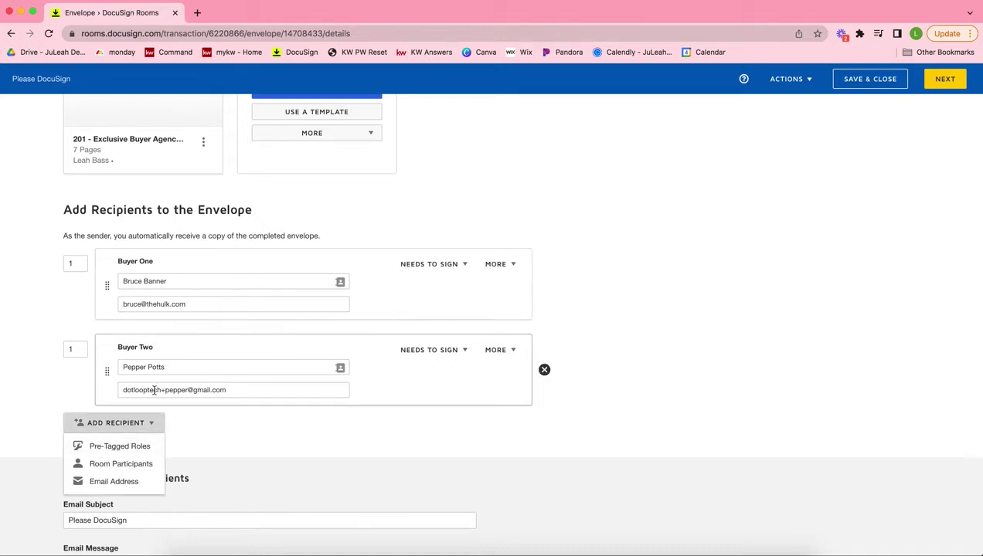
pyautogui.click(928, 219)
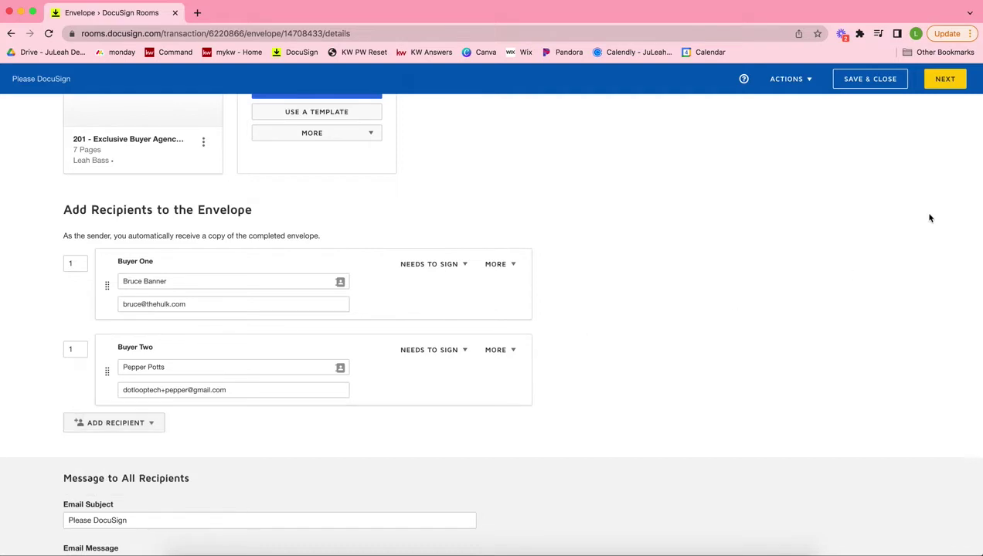
# Continue to the envelope's field placement and check the buyer initial fields at the end of the agreement's page 1
pyautogui.click(949, 82)
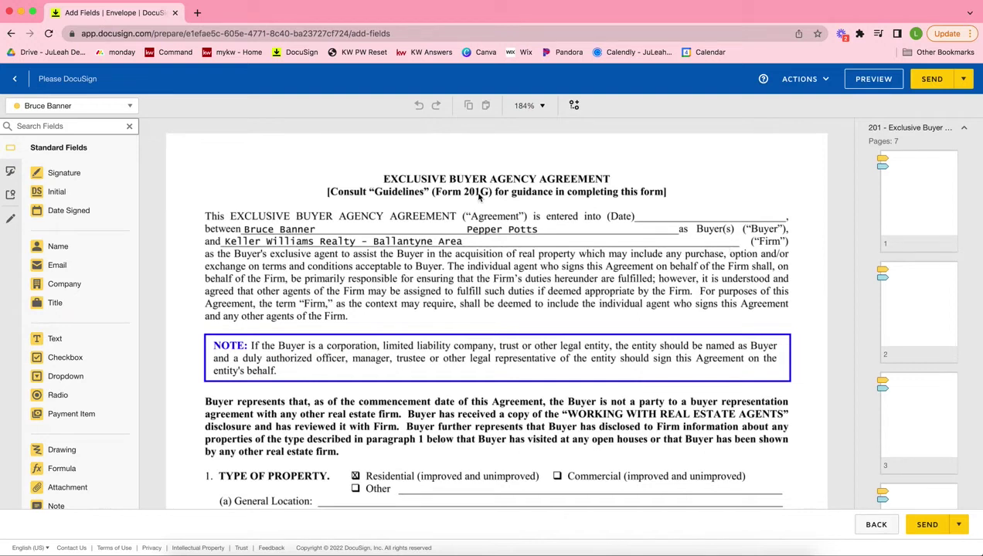
pyautogui.scroll(-3, 498, 270)
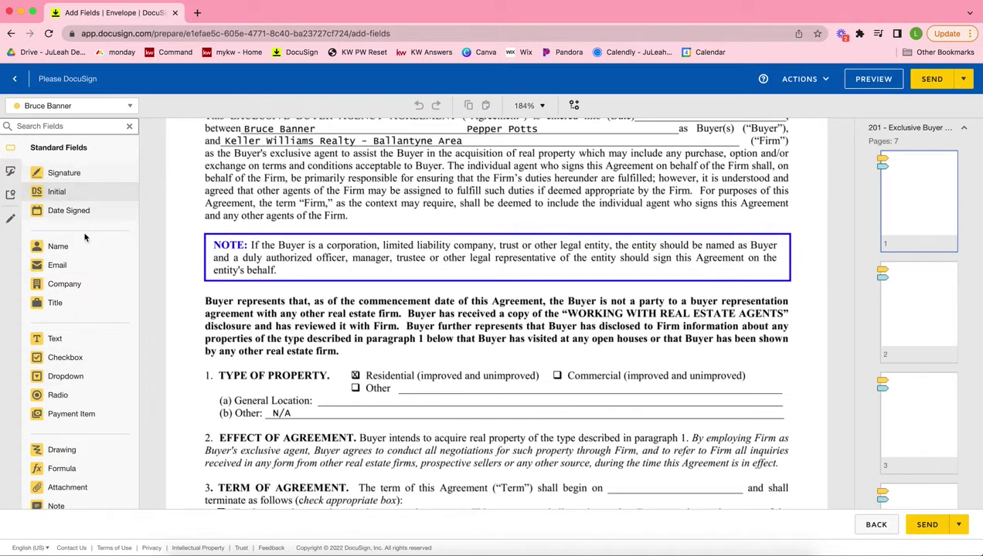
pyautogui.scroll(-10, 394, 279)
pyautogui.scroll(-9, 394, 280)
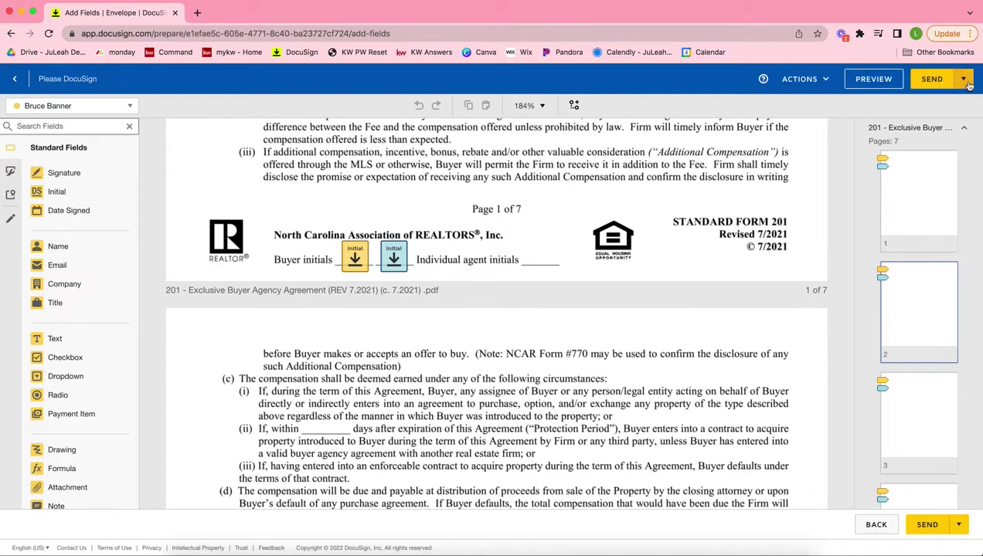
# Choose to send the envelope at a scheduled date and time instead of immediately
pyautogui.click(964, 80)
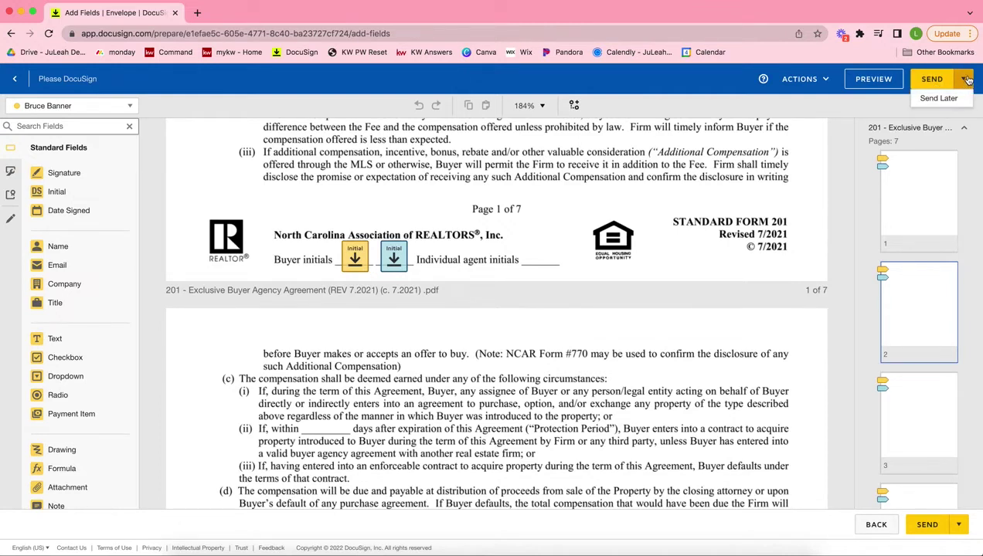
pyautogui.click(959, 526)
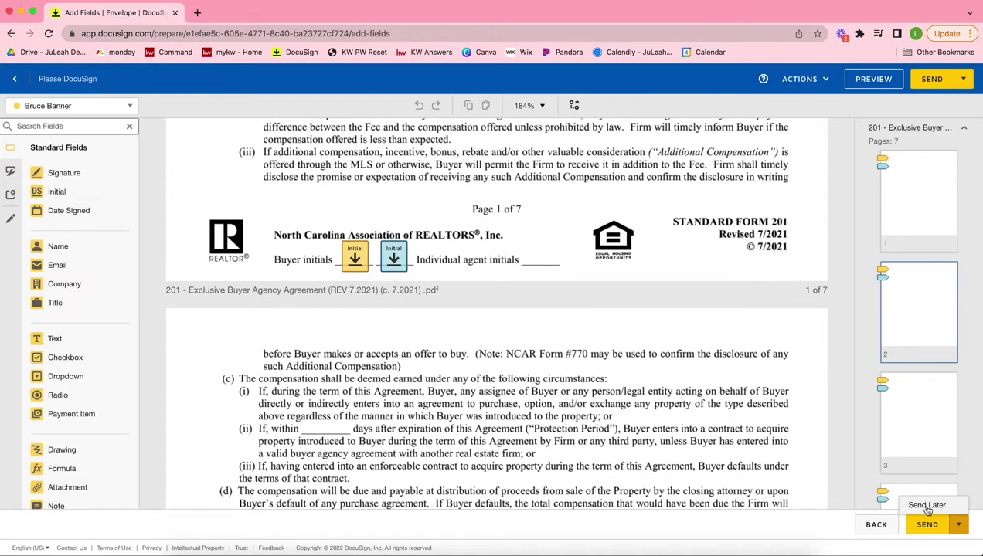
pyautogui.click(927, 507)
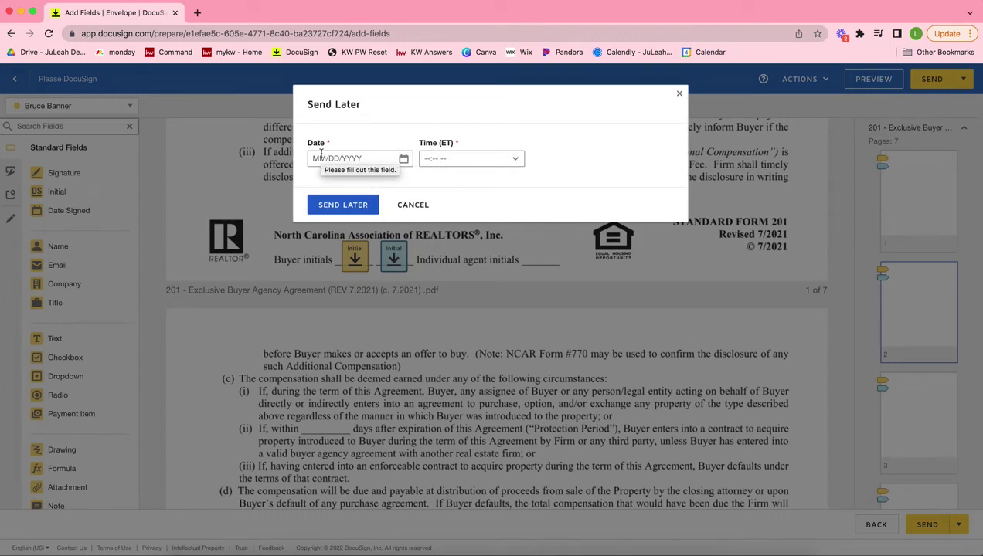
pyautogui.click(319, 154)
pyautogui.click(403, 158)
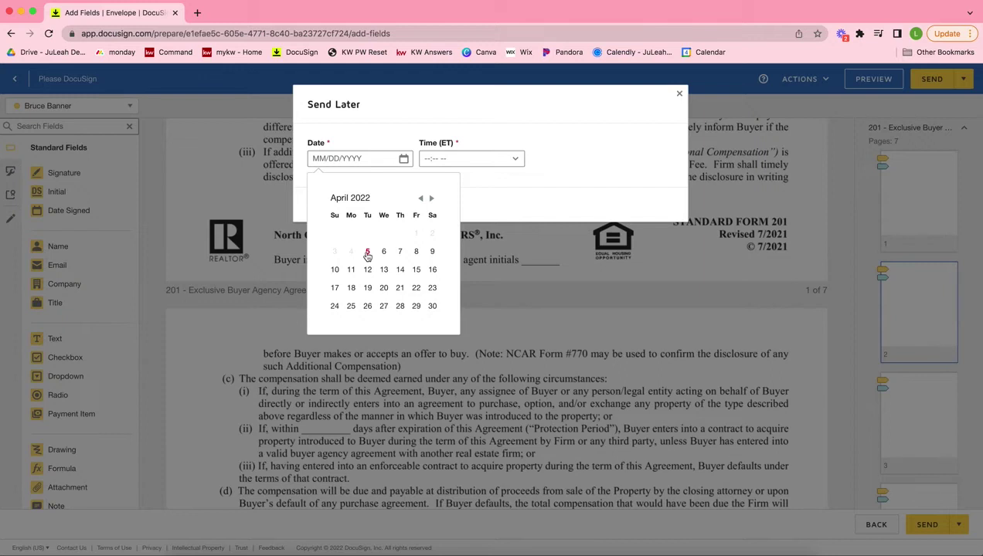
# Set the envelope's scheduled sending time to 5:00 PM
pyautogui.click(450, 159)
pyautogui.write('5:')
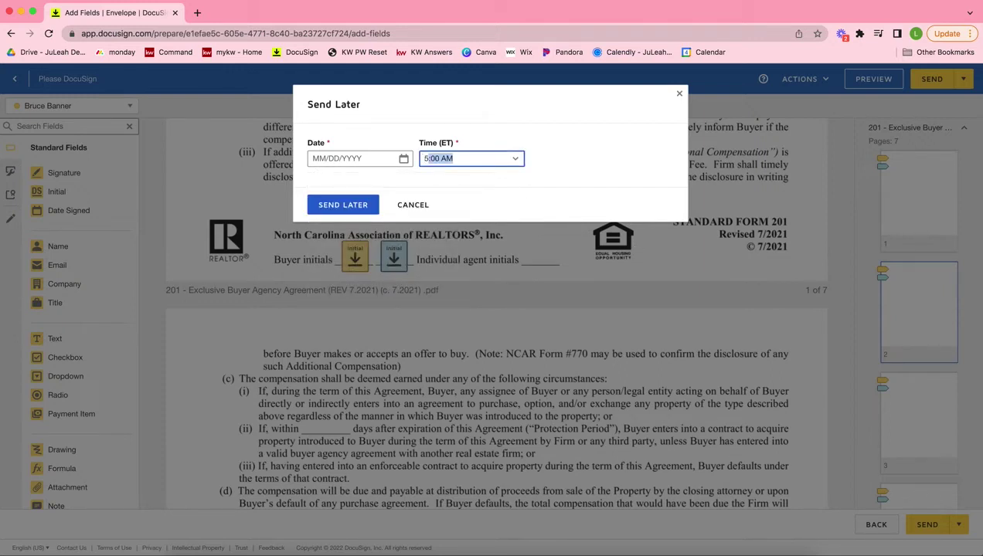
pyautogui.write('00')
pyautogui.press('BackSpace')
pyautogui.press('BackSpace')
pyautogui.click(516, 159)
pyautogui.scroll(-3, 473, 270)
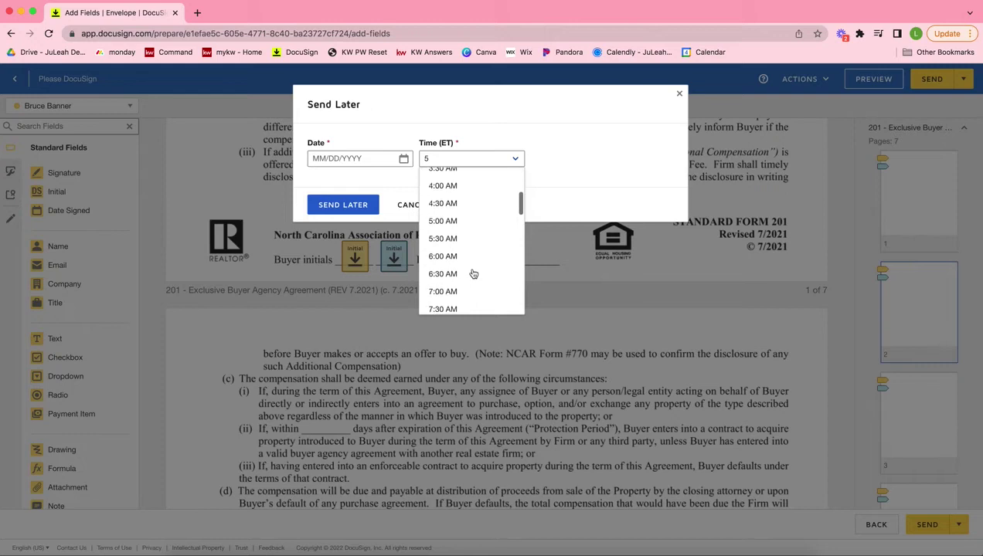
pyautogui.scroll(-10, 470, 263)
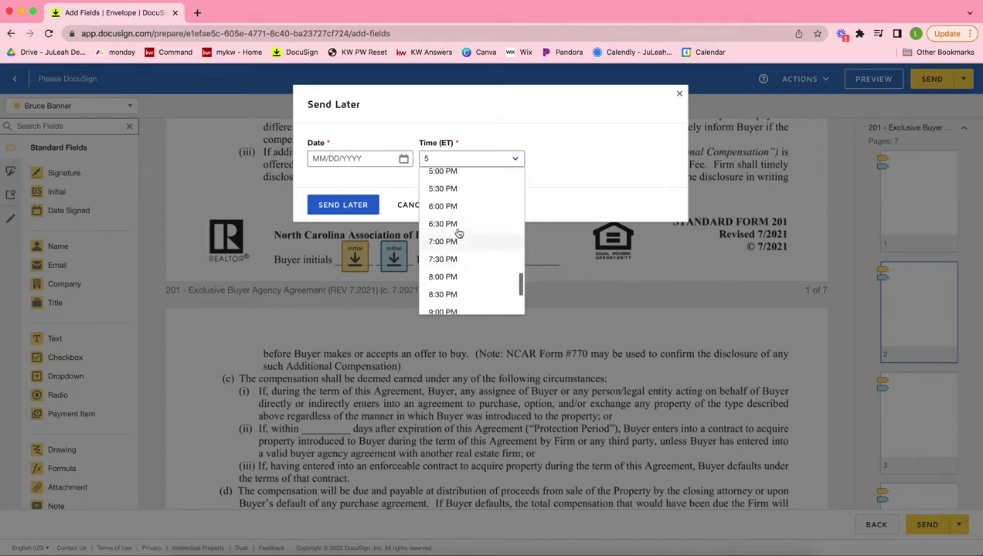
pyautogui.click(453, 172)
# Set the sending date to 04/05/2022 and schedule the envelope
pyautogui.click(398, 163)
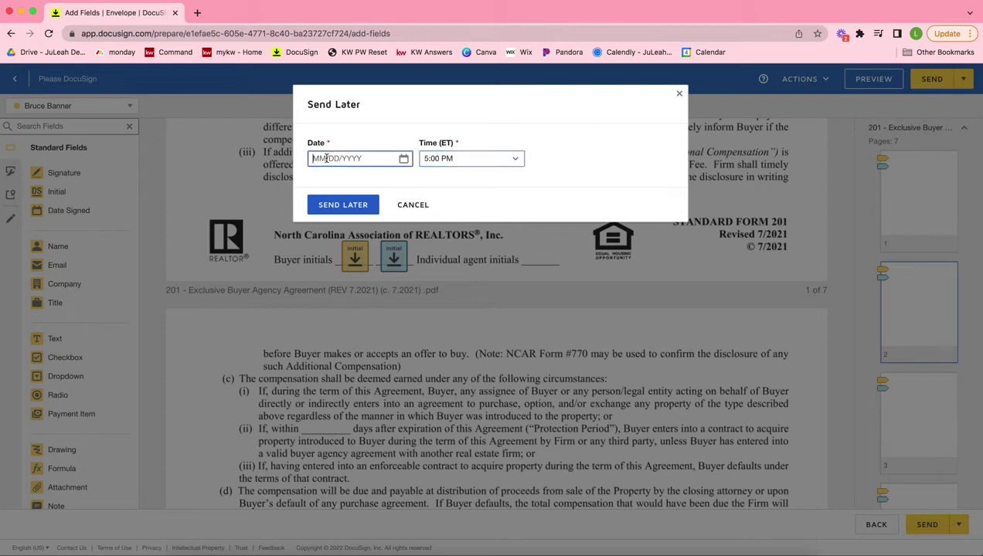
pyautogui.click(404, 159)
pyautogui.click(364, 249)
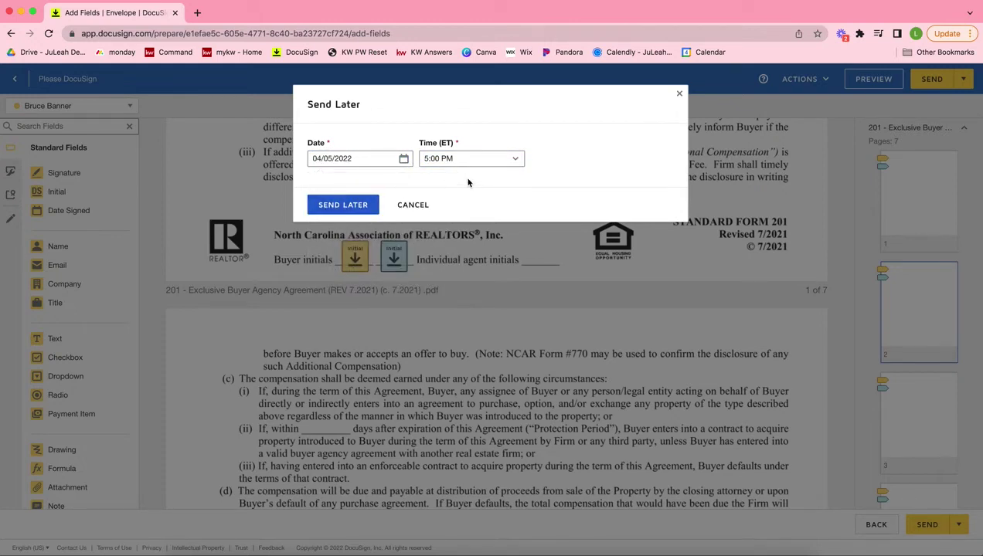
pyautogui.click(346, 207)
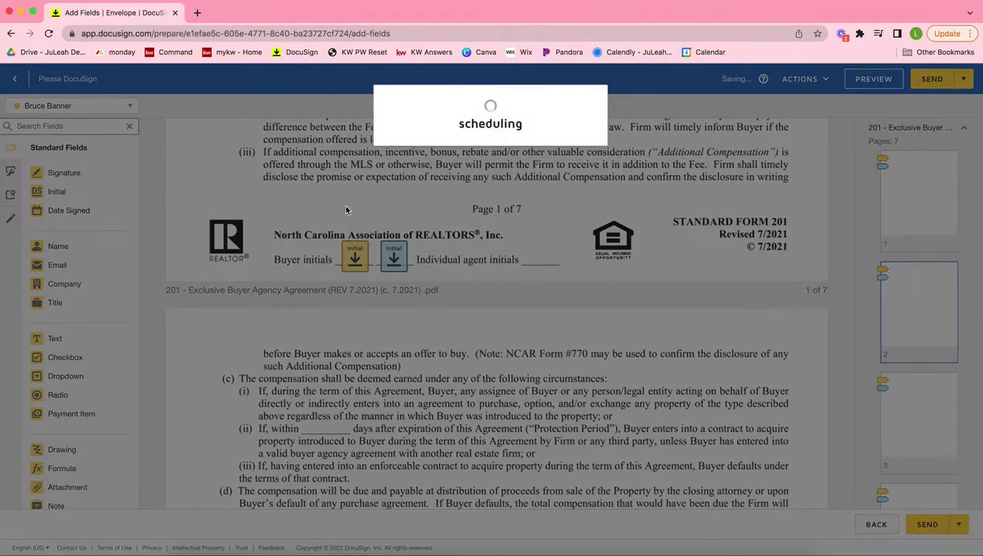